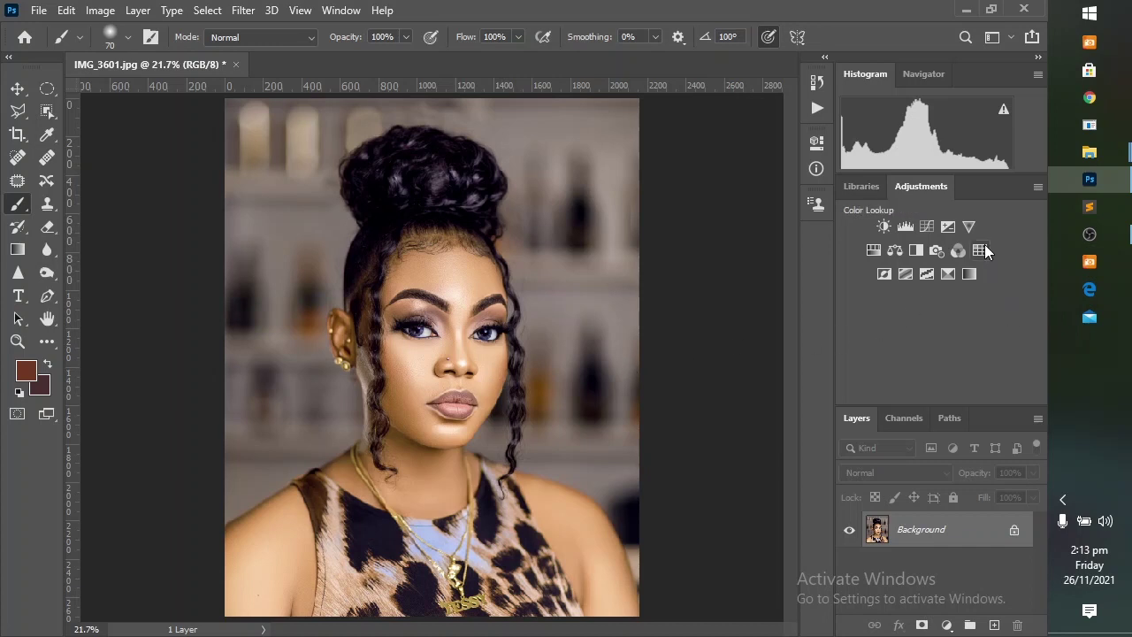
Step: Add a Color Lookup adjustment layer that loads the Light SkinTone LUTs.CUBE 3D LUT
click(945, 626)
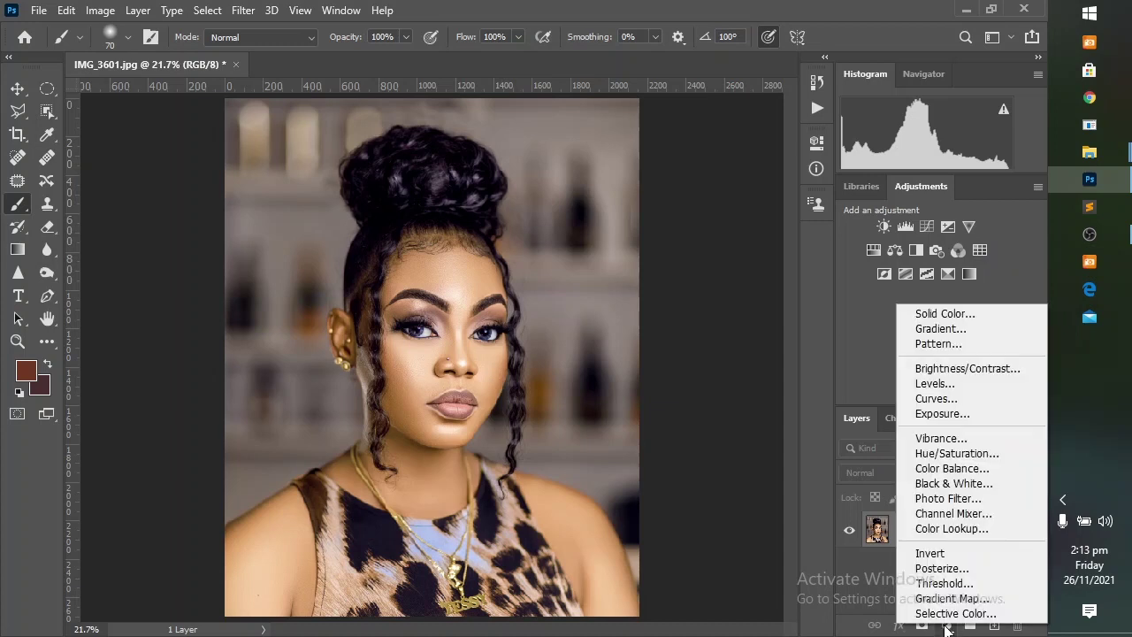
click(980, 528)
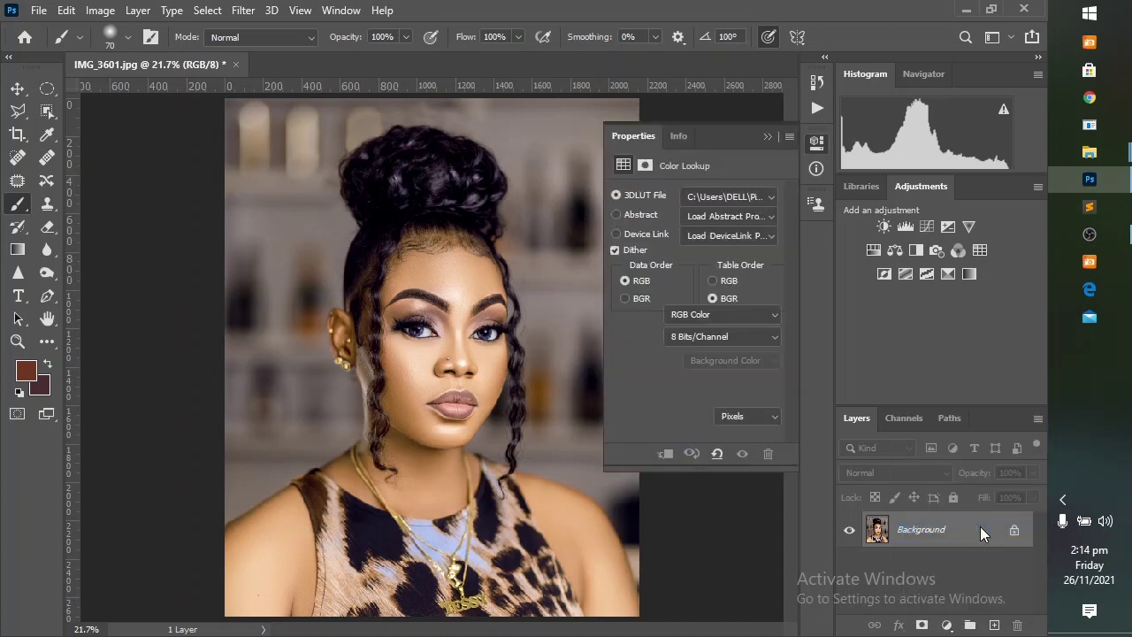
click(748, 197)
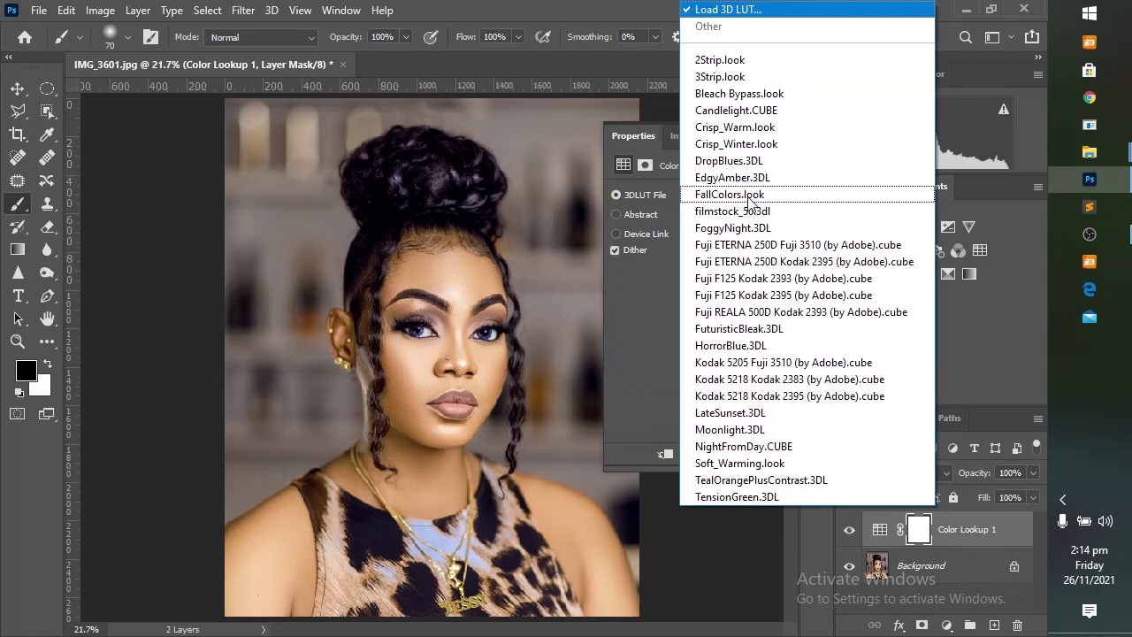
click(779, 7)
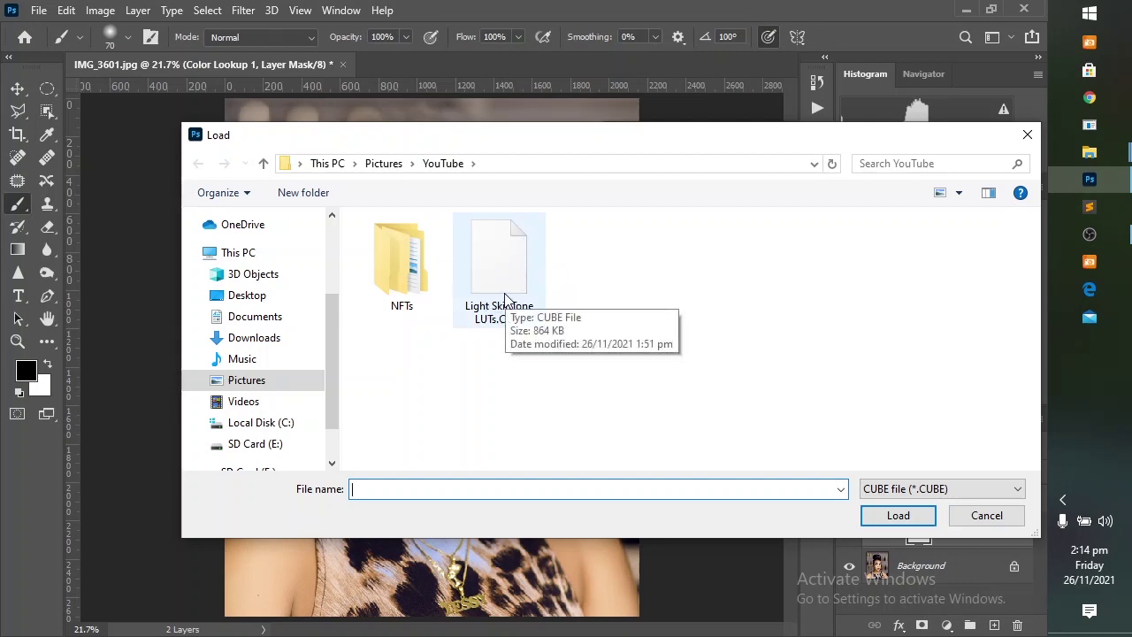
click(506, 299)
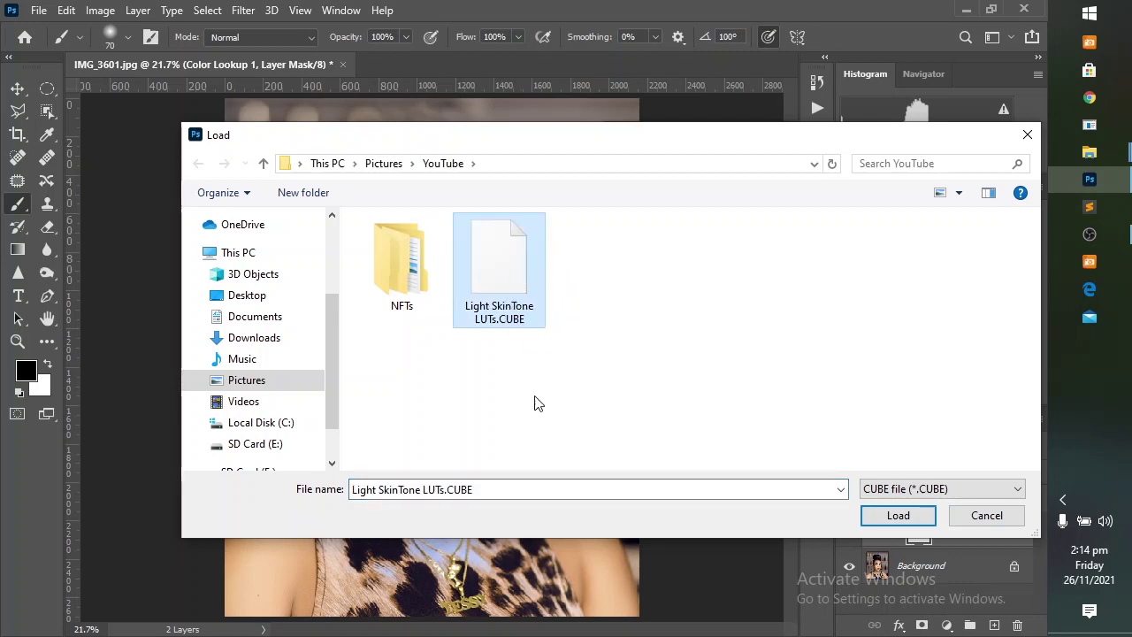
click(895, 516)
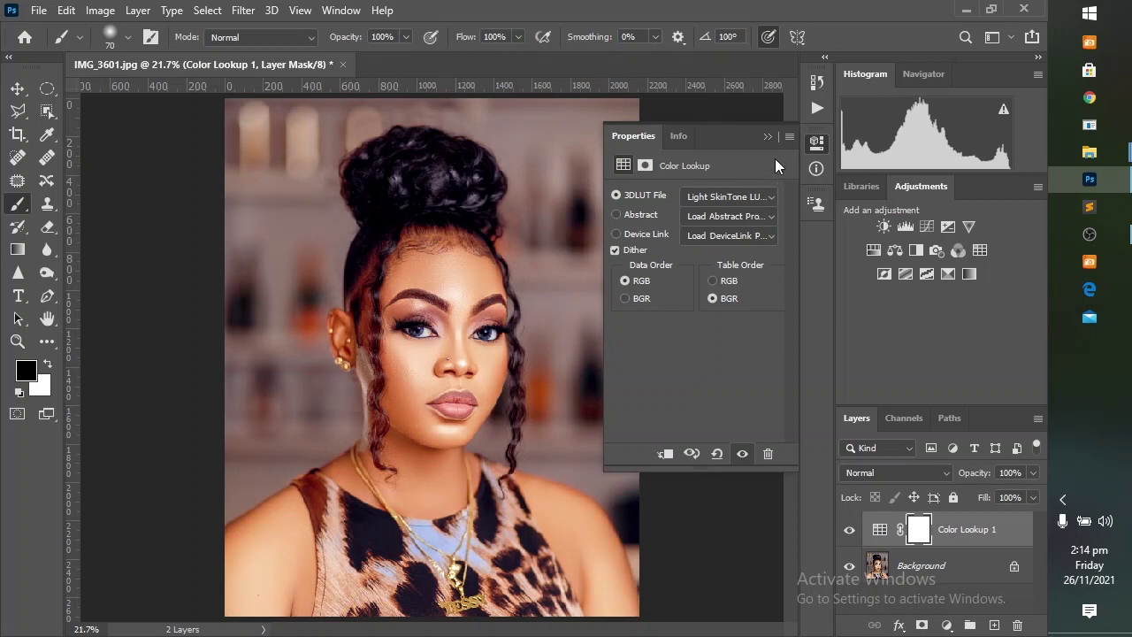
Step: Close the Properties panel and lower the Color Lookup 1 layer's opacity to 50%
click(768, 136)
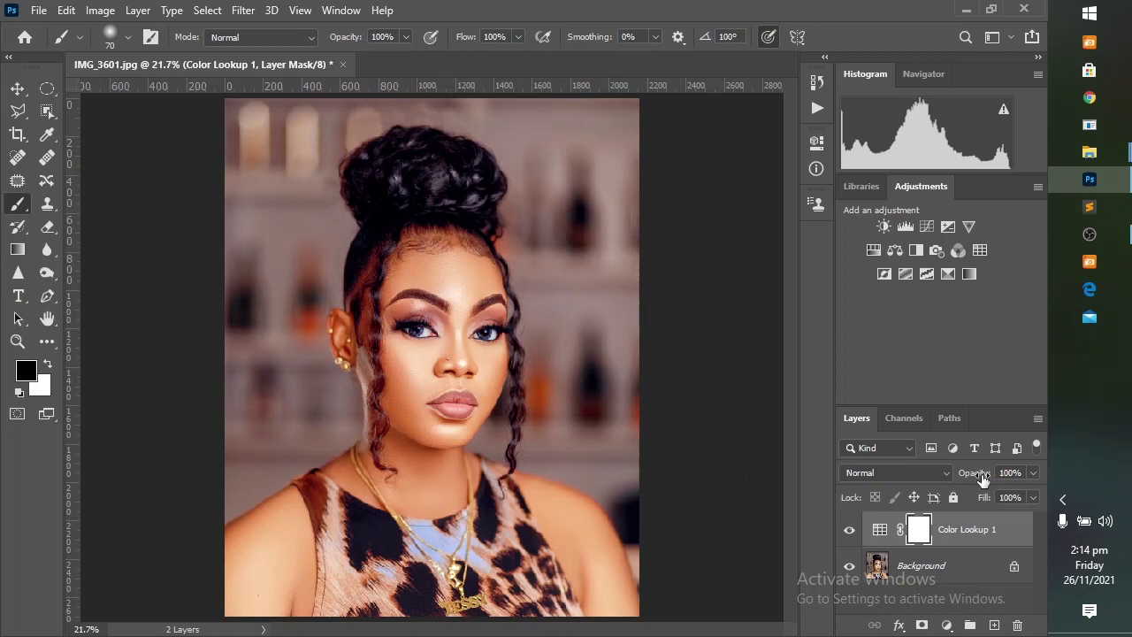
mouse_move(982, 479)
mouse_down()
mouse_move(954, 478)
mouse_move(970, 478)
mouse_up()
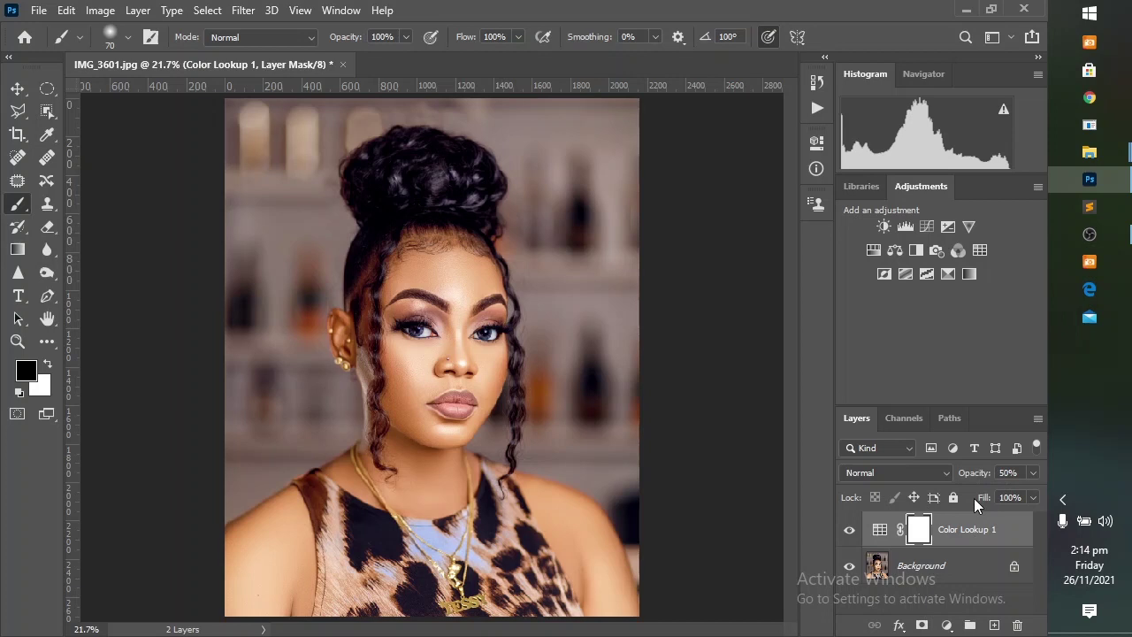
Step: Hide and show Color Lookup 1 twice for a before/after comparison, leaving it visible
click(849, 531)
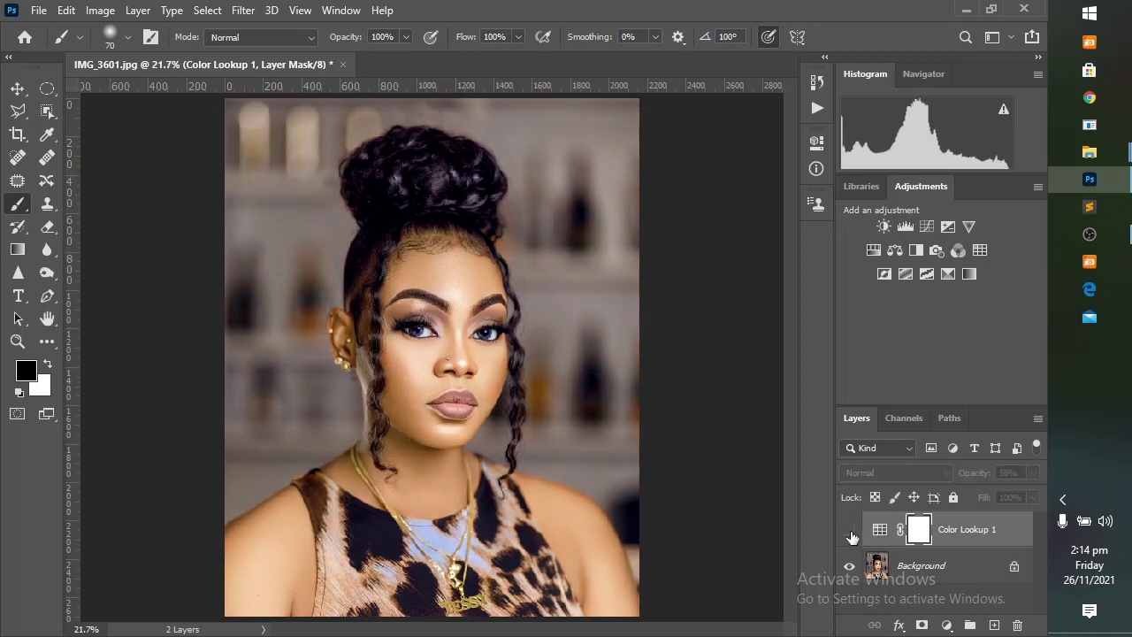
click(849, 532)
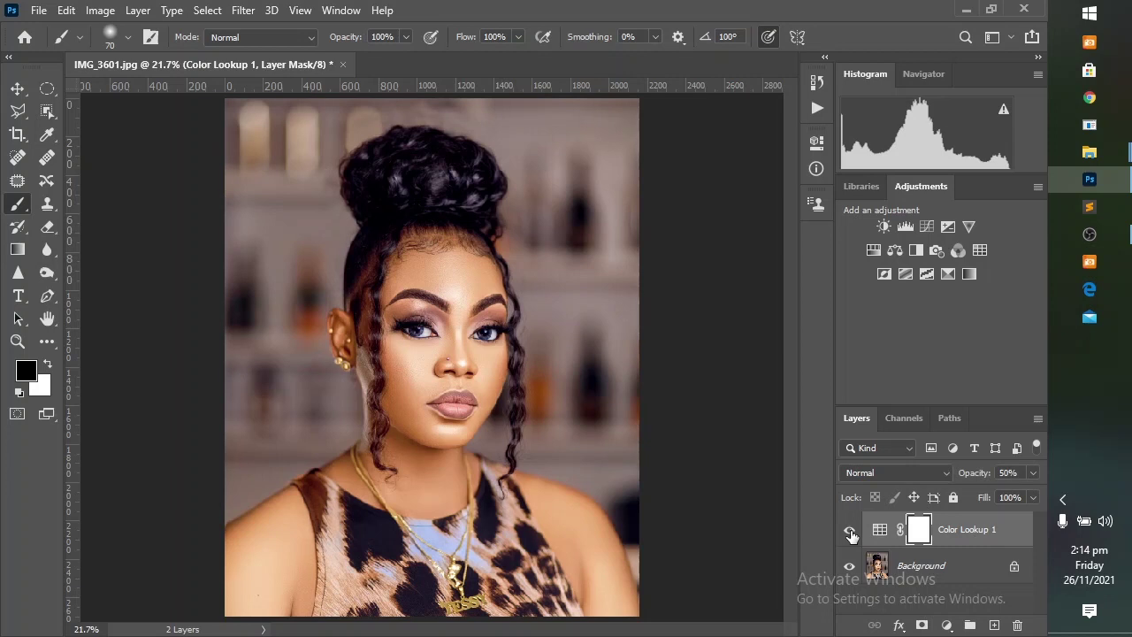
click(849, 533)
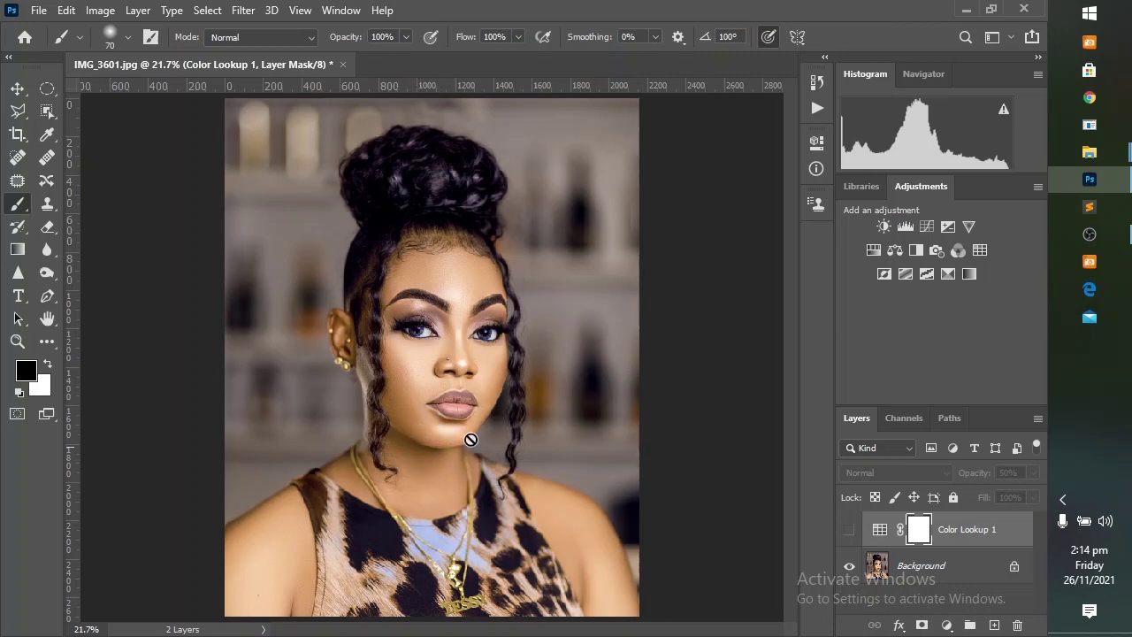
click(851, 533)
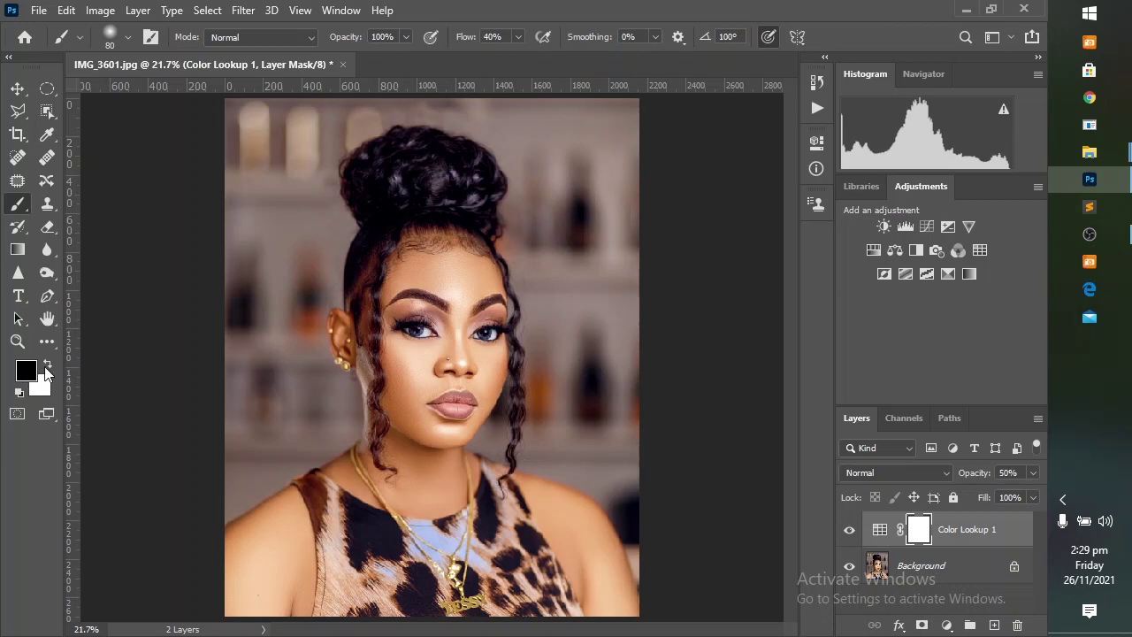
Step: Paint the mask over the background in black, resizing the brush between 200 and 400
click(49, 371)
click(48, 371)
key(bracketright)
key(bracketright)
key(bracketright)
key(bracketright)
key(bracketright)
key(bracketright)
key(bracketright)
key(bracketright)
key(bracketright)
key(bracketleft)
key(bracketleft)
key(bracketright)
key(bracketleft)
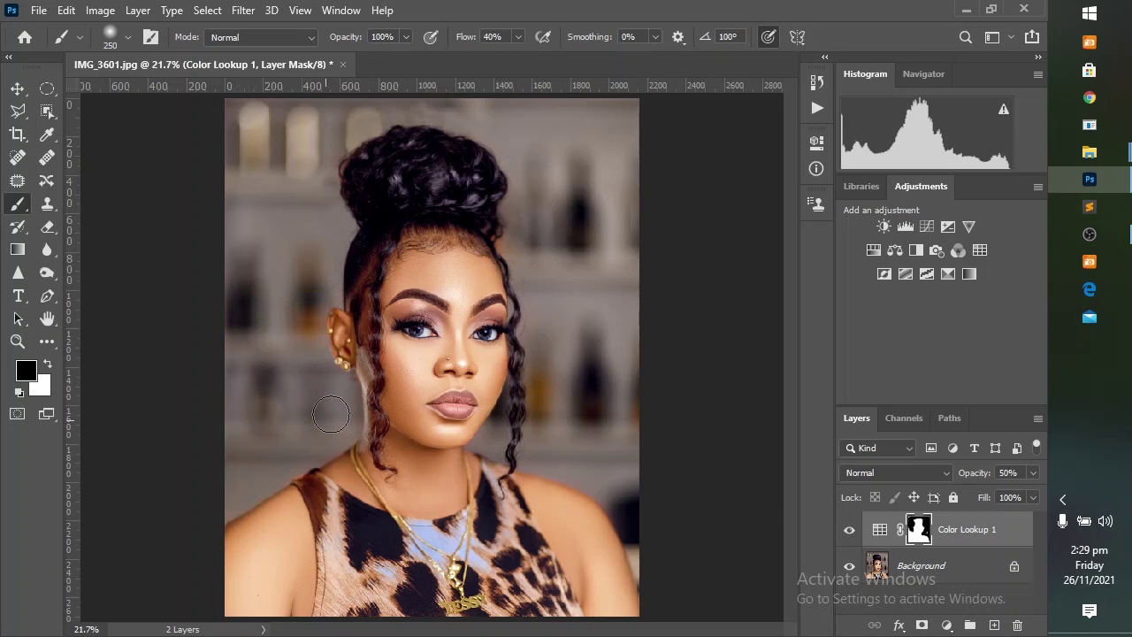
key(bracketright)
key(bracketleft)
key(bracketleft)
key(bracketleft)
key(bracketleft)
click(850, 530)
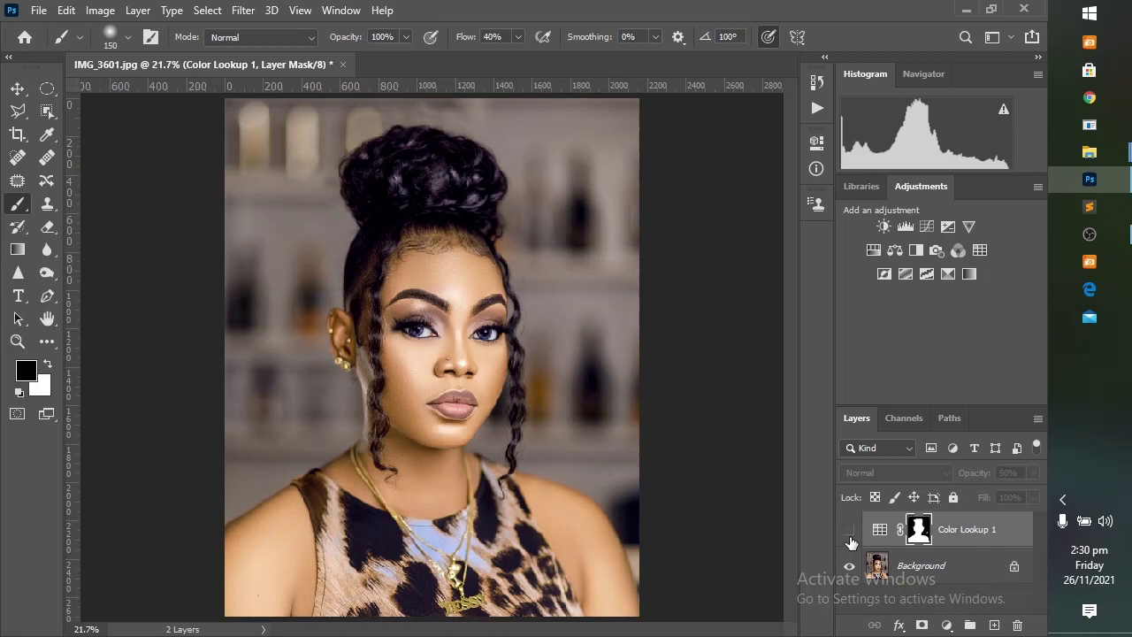
click(848, 531)
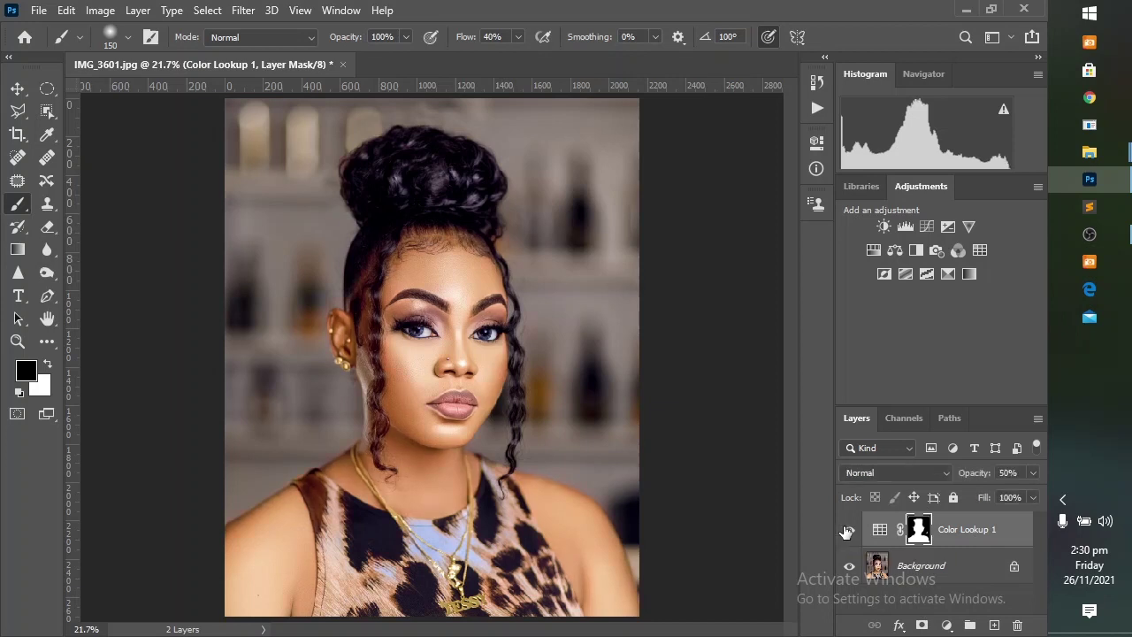